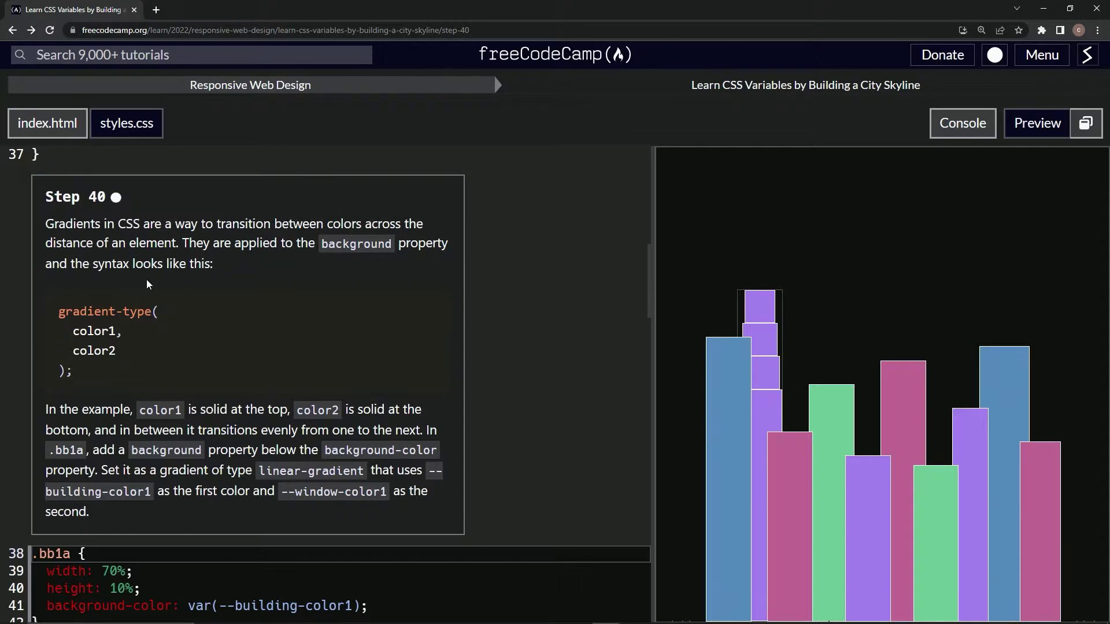
{"action": "scroll", "coordinate": [128, 350], "scroll_direction": "down", "scroll_amount": 3}
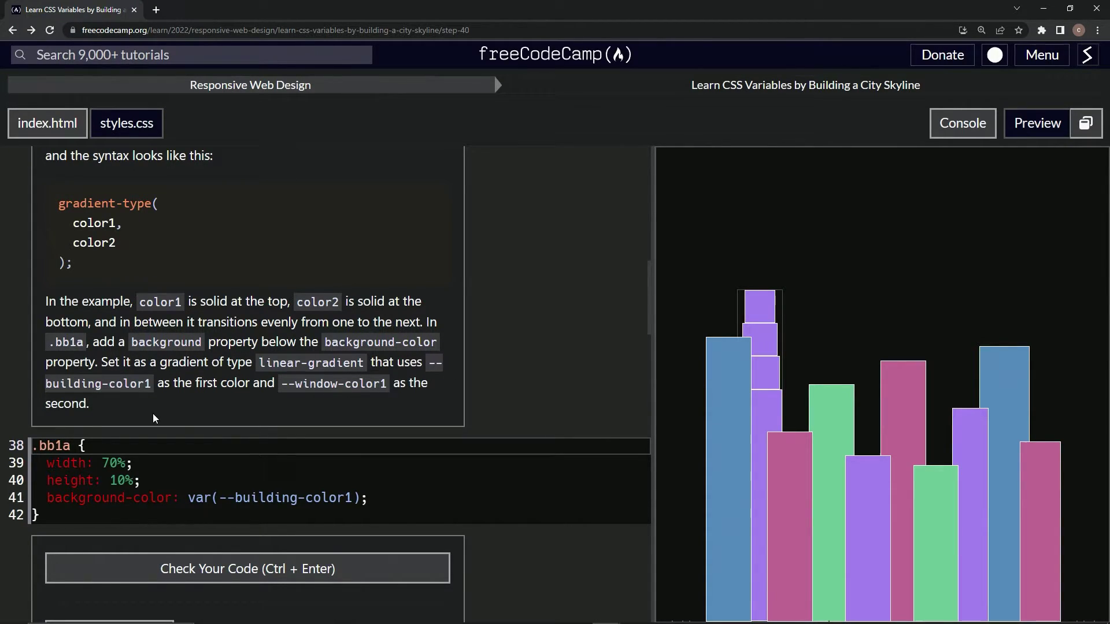
Step: Add a background: linear-gradient(var(--building-color1), …) line to .bb1a below background-color, fixing typos
{"action": "left_click", "coordinate": [377, 502]}
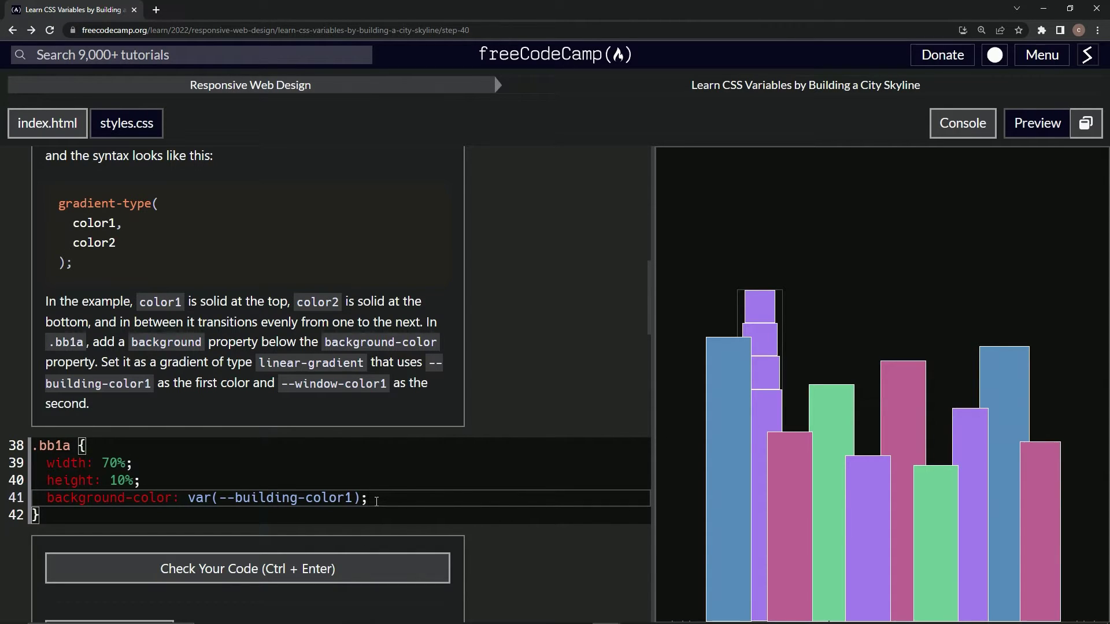
{"action": "key", "text": "Return"}
{"action": "type", "text": "backg"}
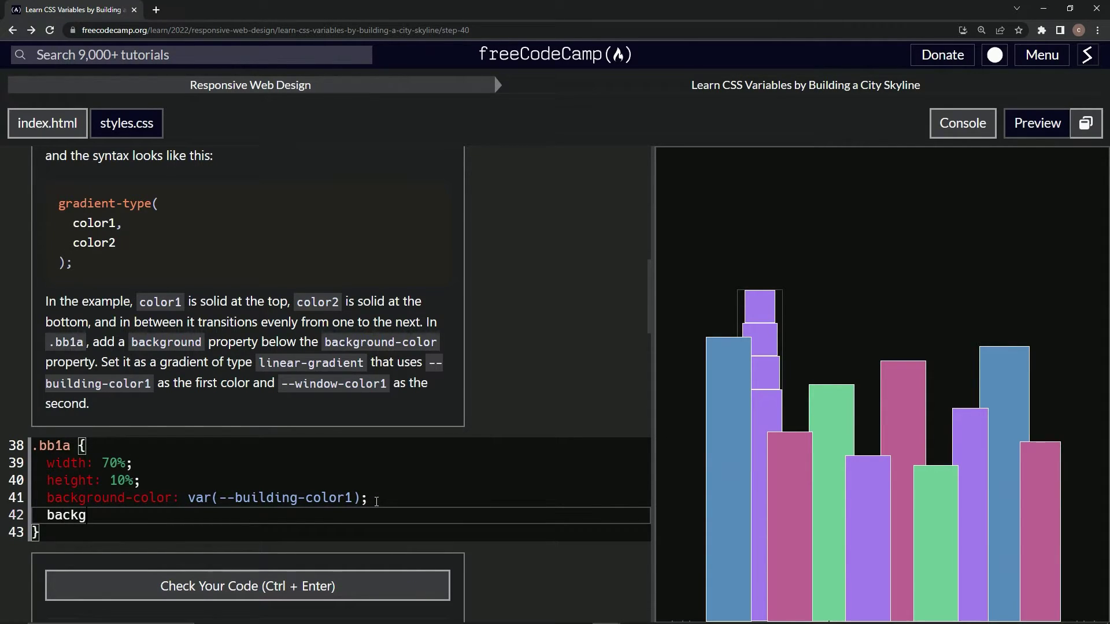
{"action": "type", "text": "round: "}
{"action": "type", "text": "line"}
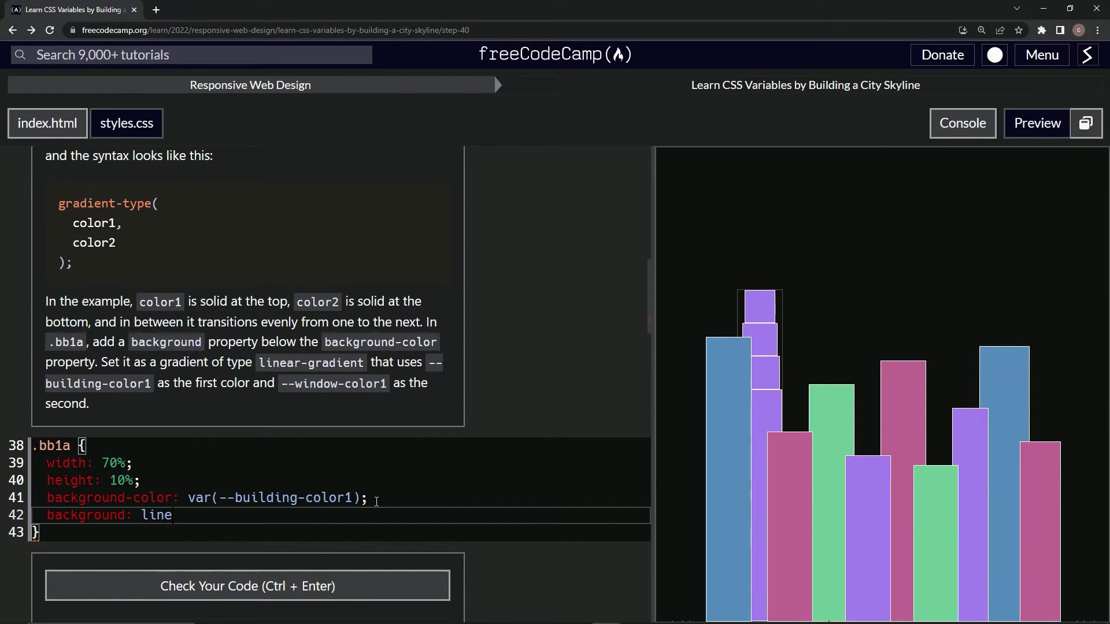
{"action": "type", "text": "ar0"}
{"action": "key", "text": "BackSpace"}
{"action": "type", "text": "-gr"}
{"action": "type", "text": "adient"}
{"action": "type", "text": "("}
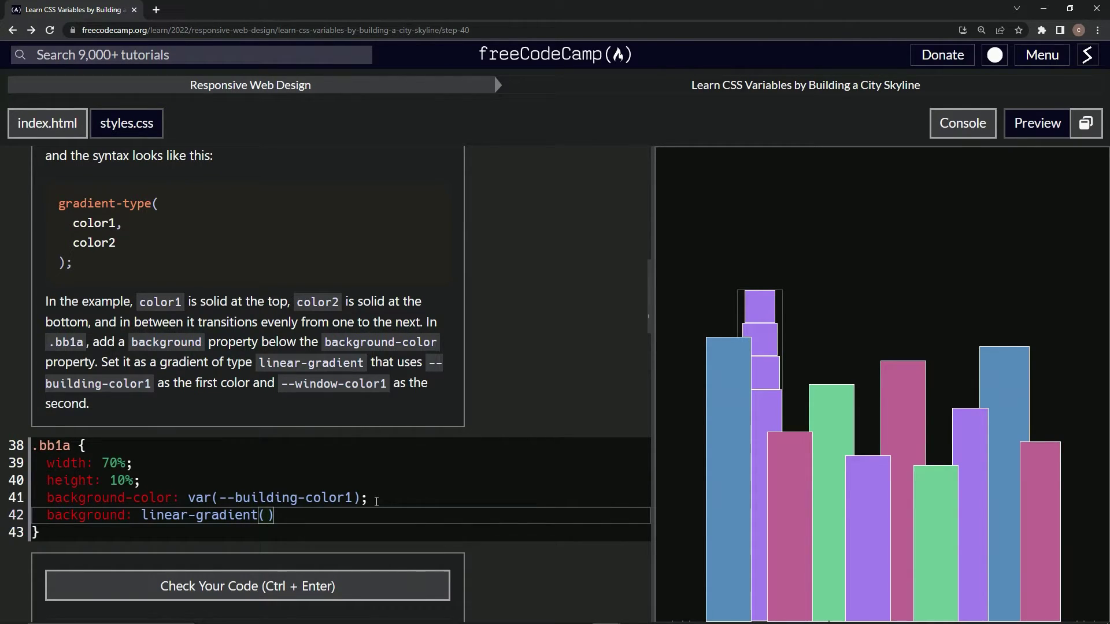
{"action": "type", "text": "var("}
{"action": "type", "text": "--build"}
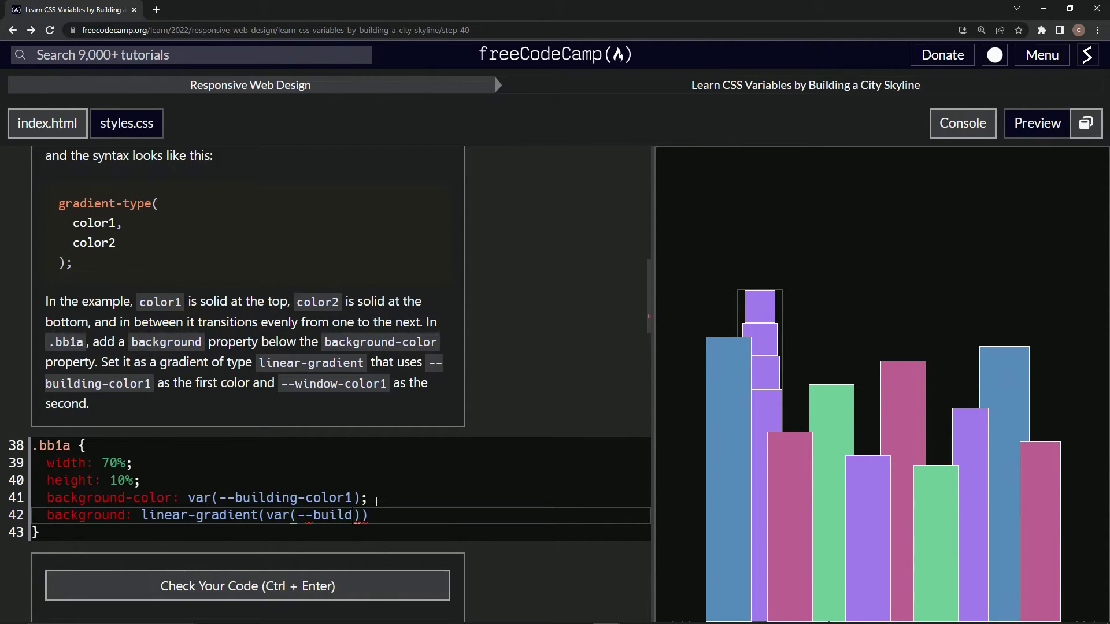
{"action": "type", "text": "ing-colo"}
{"action": "type", "text": "r1,"}
{"action": "key", "text": "BackSpace"}
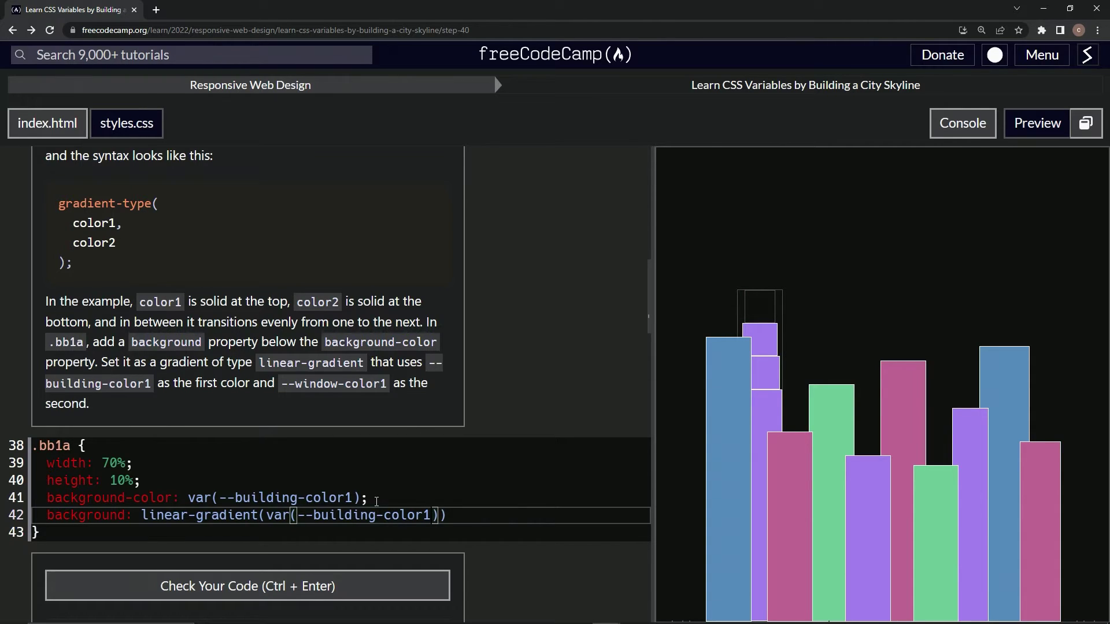
{"action": "key", "text": "Right"}
{"action": "type", "text": ", "}
{"action": "type", "text": "v"}
{"action": "type", "text": "ar("}
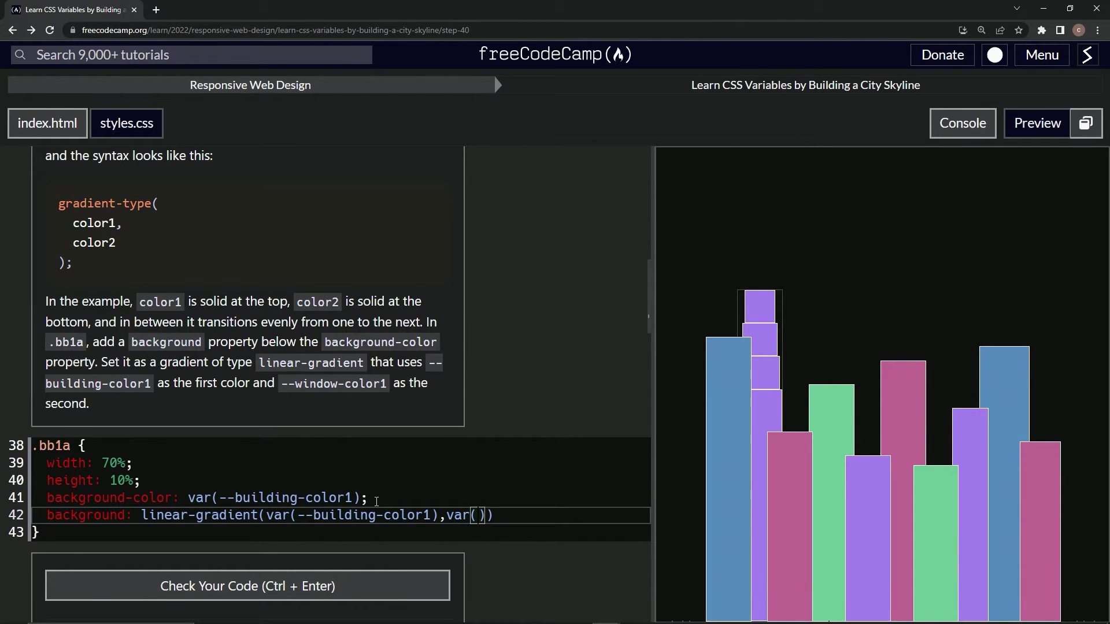
{"action": "type", "text": "--wind"}
{"action": "type", "text": "ow"}
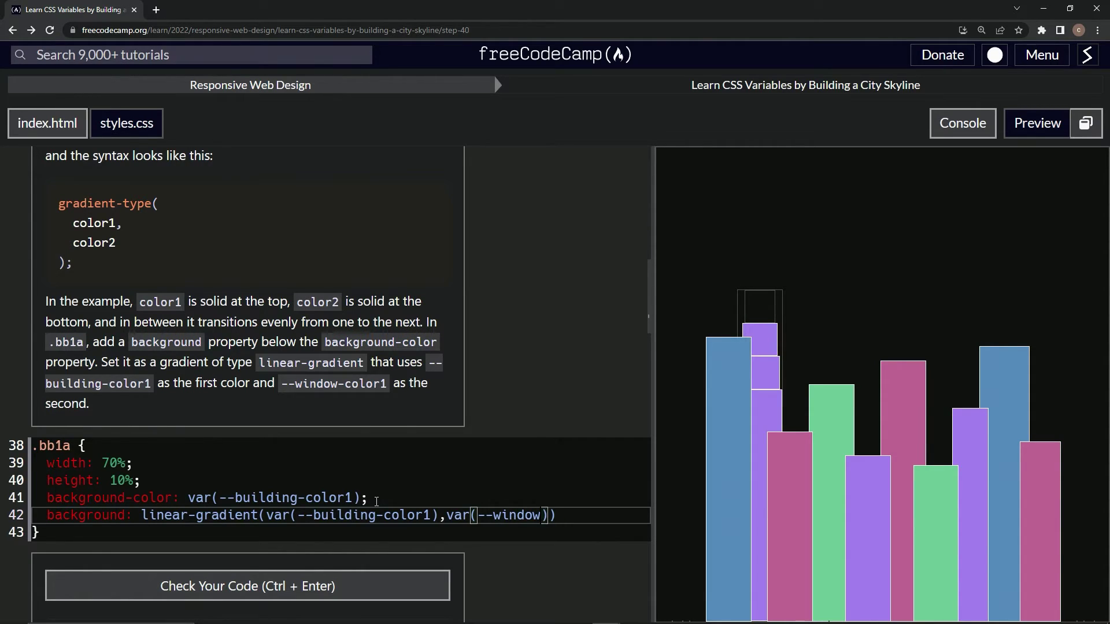
{"action": "type", "text": "-color1"}
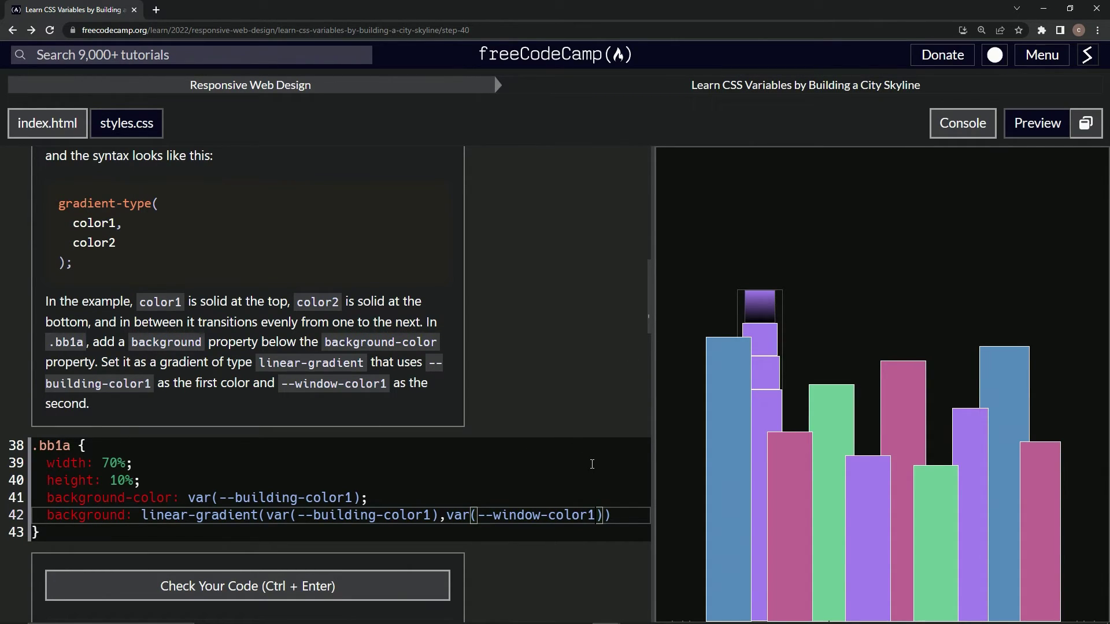
Step: Remove the misplaced semicolon from the gradient line, then check and submit Step 40
{"action": "key", "text": "Right"}
{"action": "type", "text": ";"}
{"action": "key", "text": "BackSpace"}
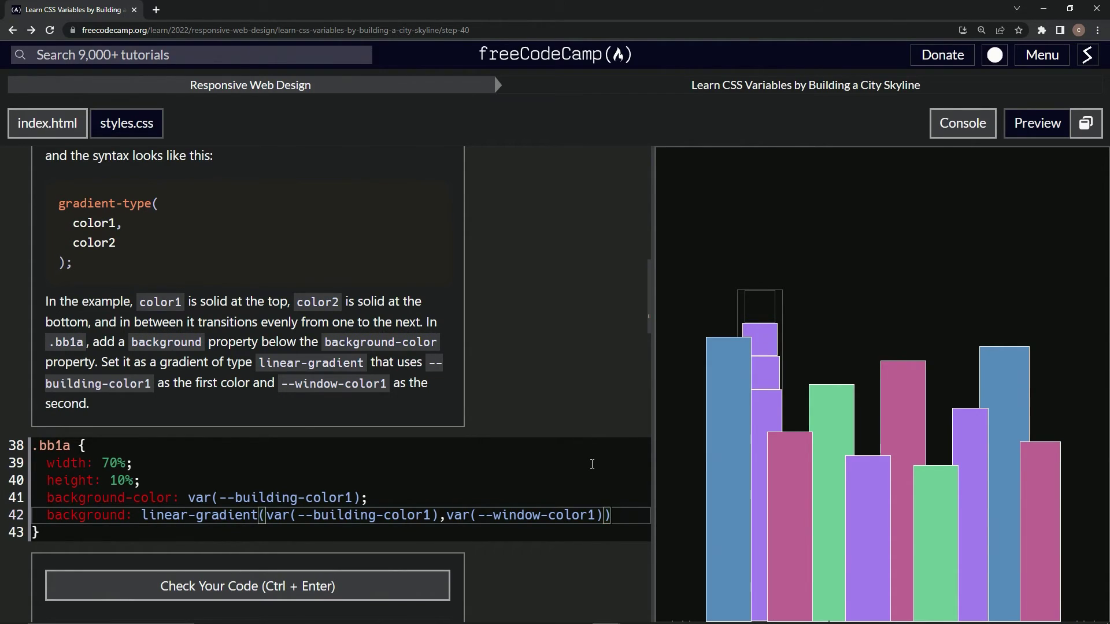
{"action": "key", "text": "Down"}
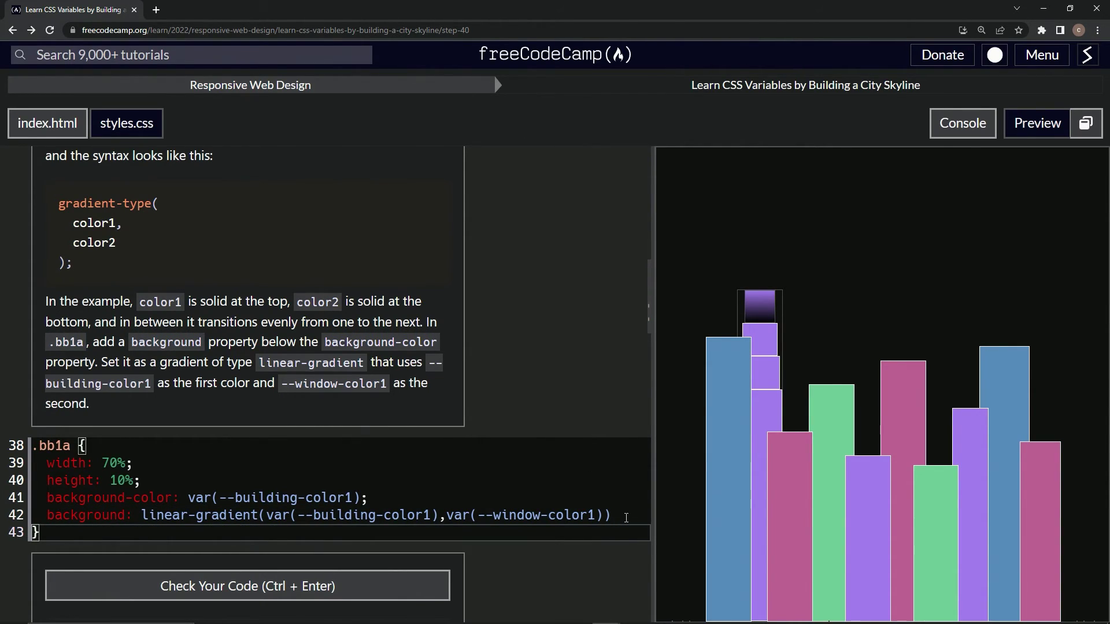
{"action": "left_click", "coordinate": [627, 517]}
{"action": "type", "text": ";"}
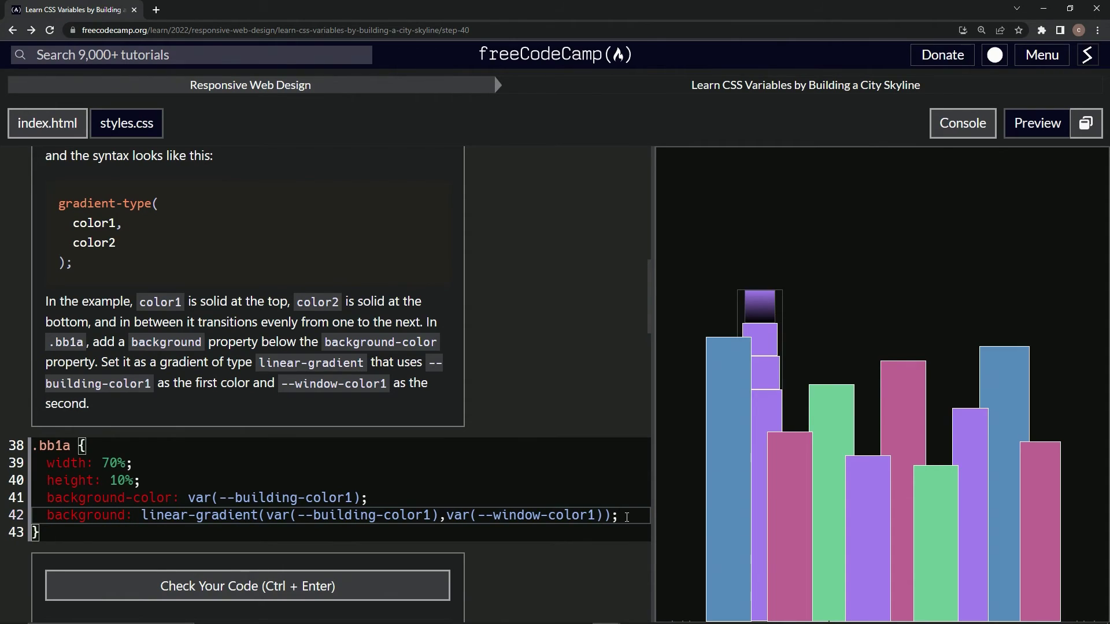
{"action": "left_click", "coordinate": [373, 587]}
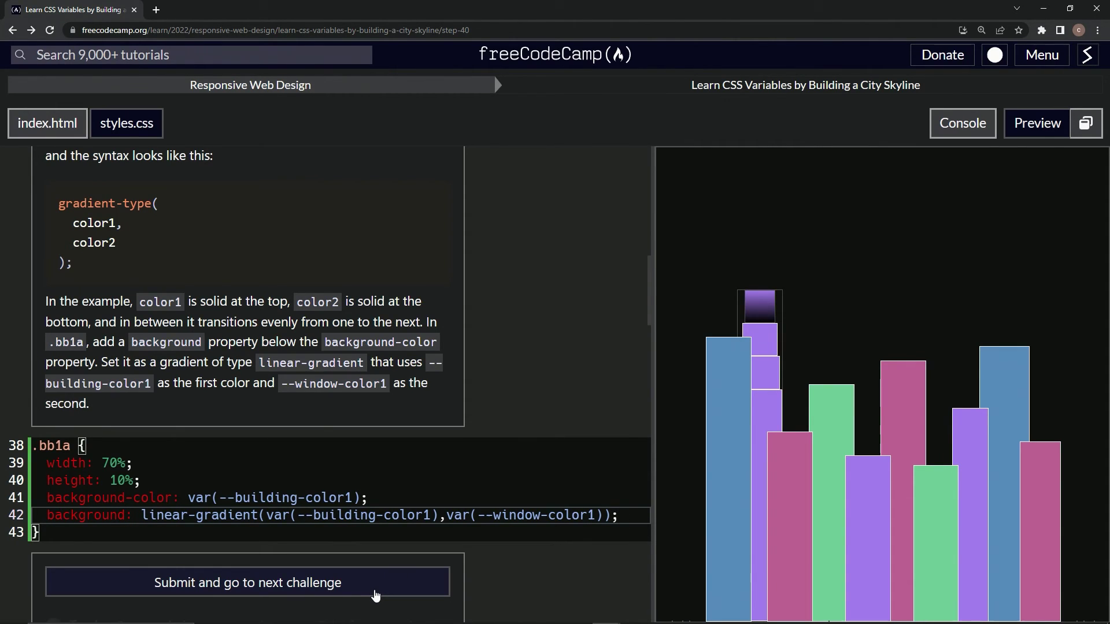
{"action": "left_click", "coordinate": [335, 585]}
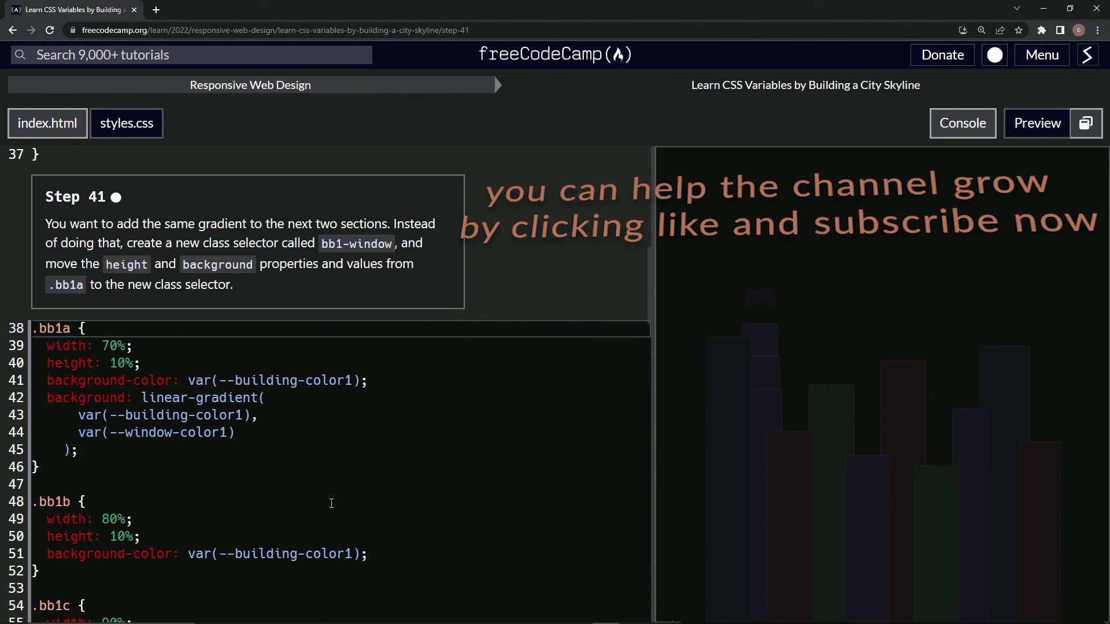